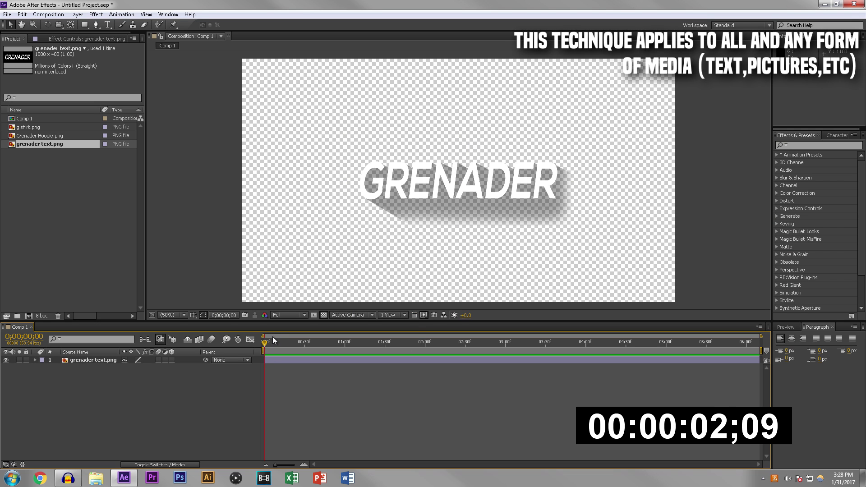
# - Create a red solid, drag Red Solid 1 below grenader text.png, and select the text layer
pyautogui.hotkey('ctrl', 'y')
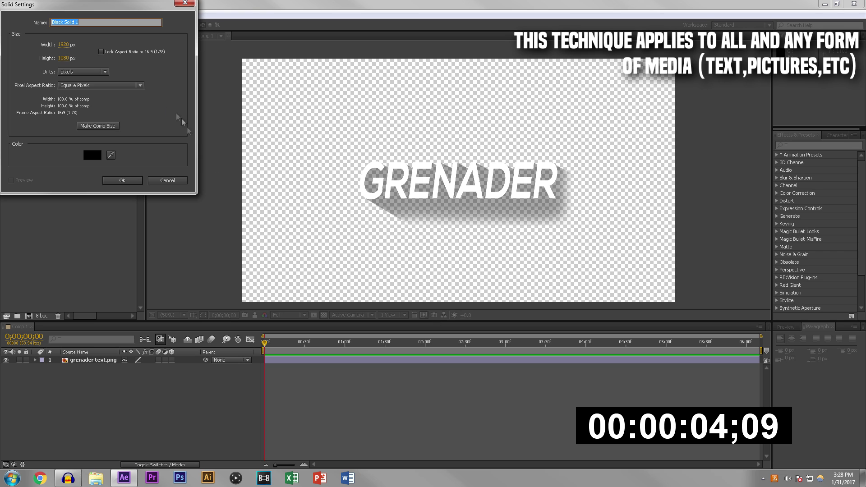
pyautogui.click(92, 155)
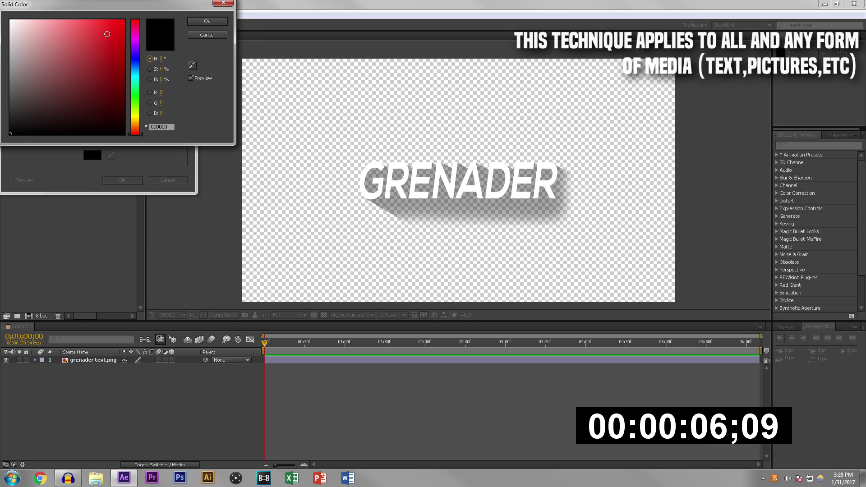
pyautogui.click(98, 27)
pyautogui.click(201, 22)
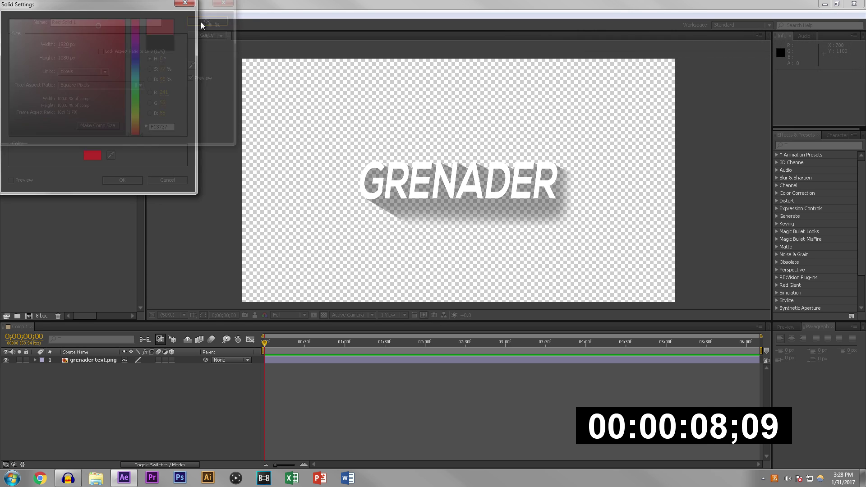
pyautogui.click(122, 180)
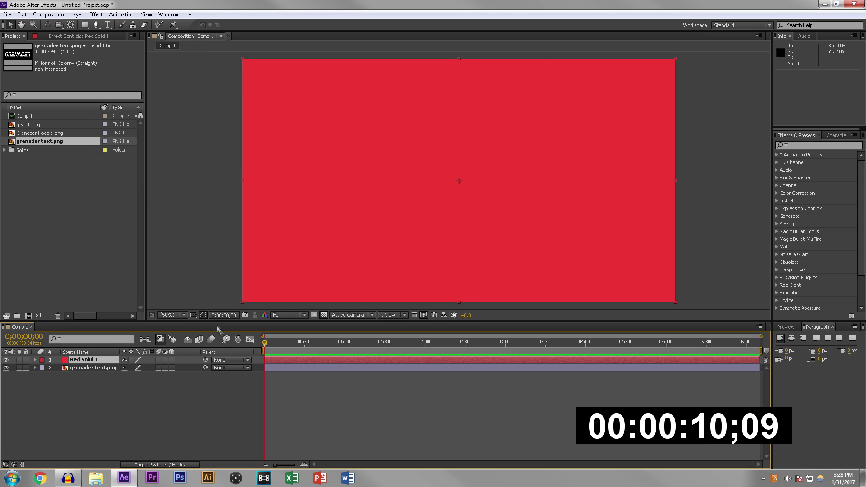
pyautogui.moveTo(88, 359); pyautogui.dragTo(96, 379)
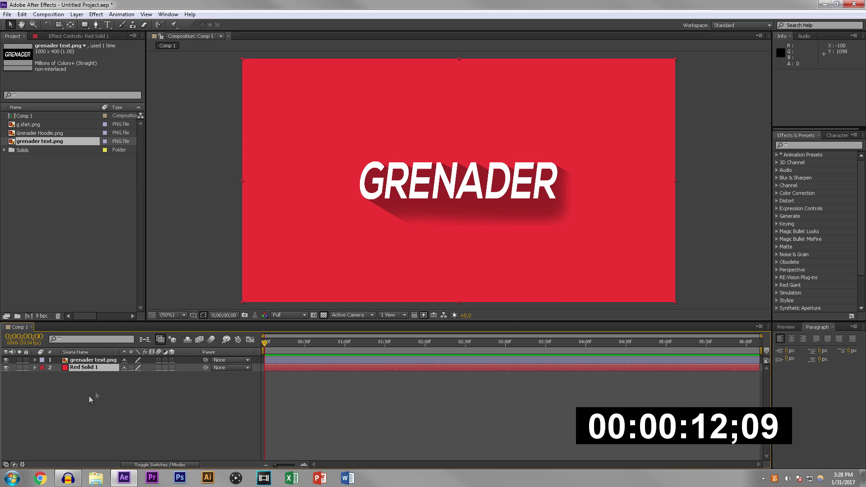
pyautogui.click(283, 361)
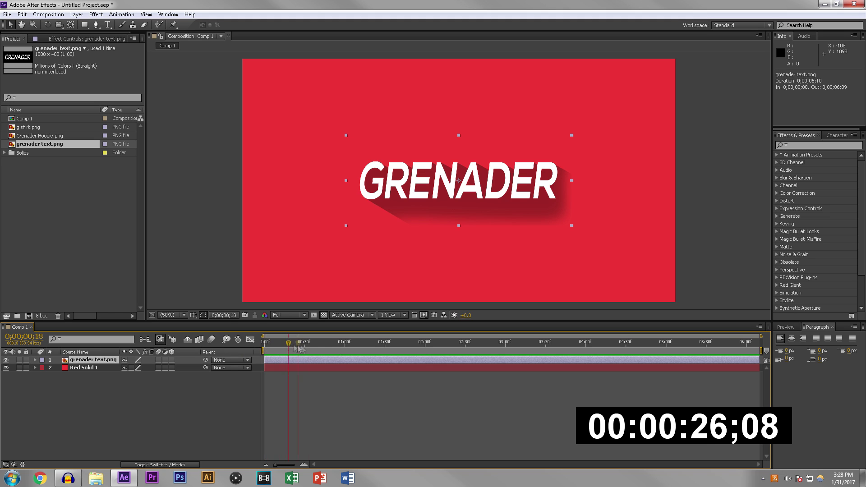
# - At 0;00;03;00, set Position, Scale and Rotation keyframes on grenader text.png at default values
pyautogui.moveTo(487, 352); pyautogui.dragTo(504, 351)
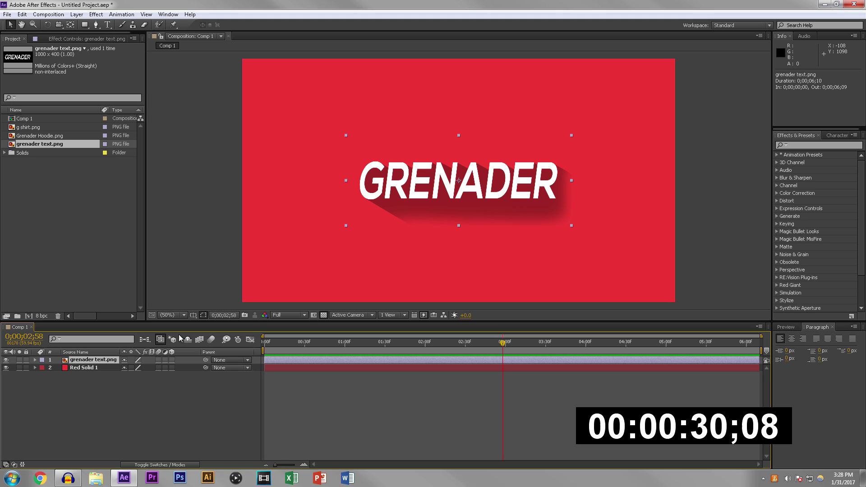
pyautogui.press('p')
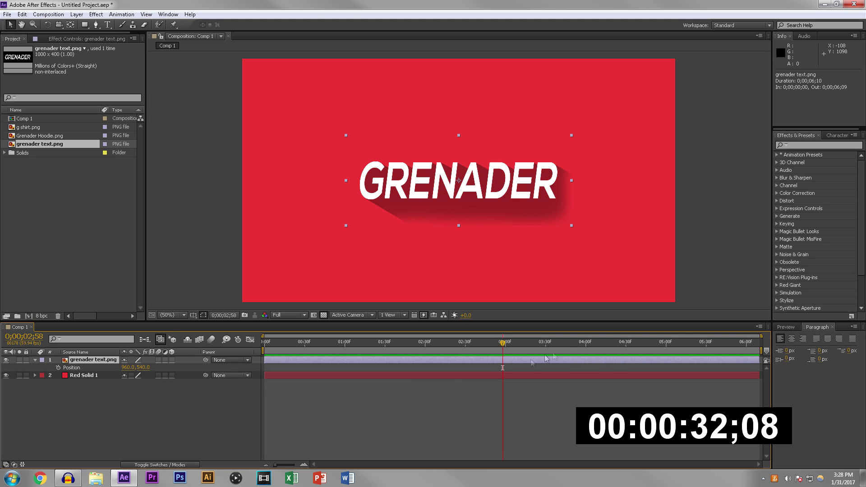
pyautogui.moveTo(509, 344); pyautogui.dragTo(507, 346)
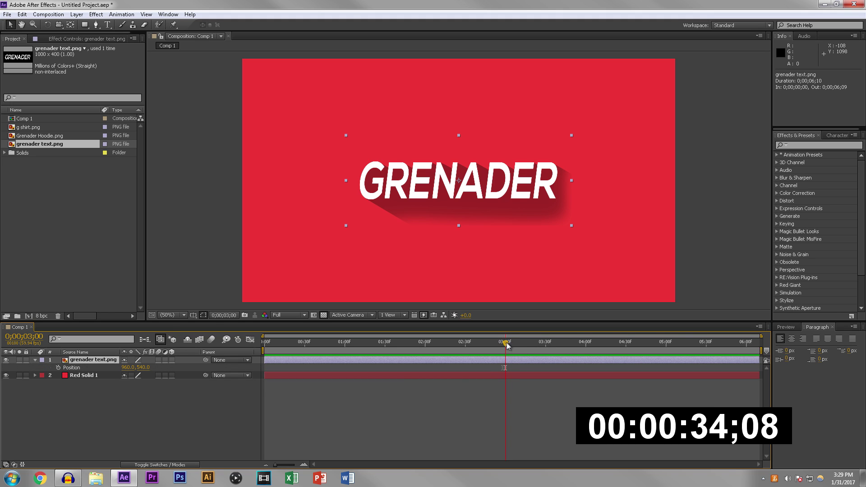
pyautogui.hotkey('alt', 'shift', 'p')
pyautogui.click(82, 367)
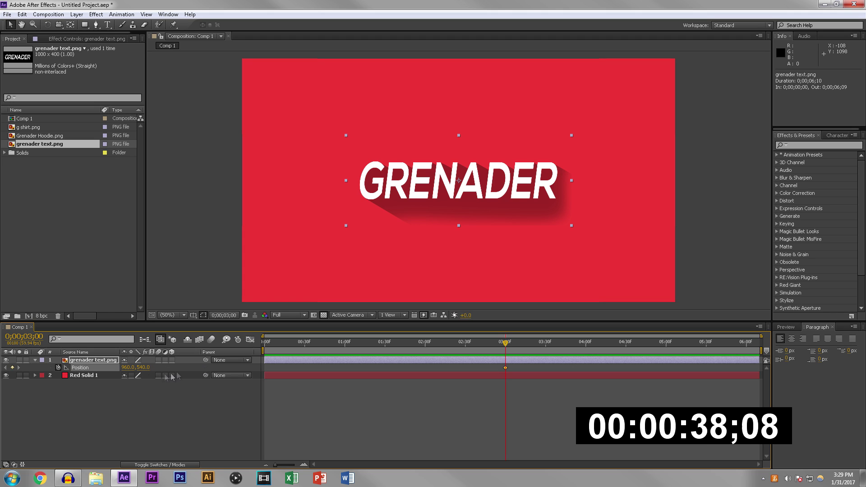
pyautogui.hotkey('alt', 'shift', 's')
pyautogui.press('r')
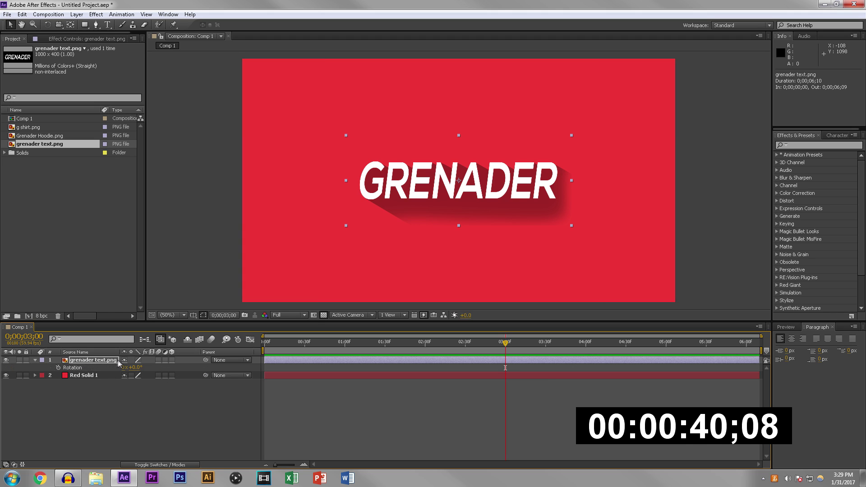
pyautogui.click(58, 367)
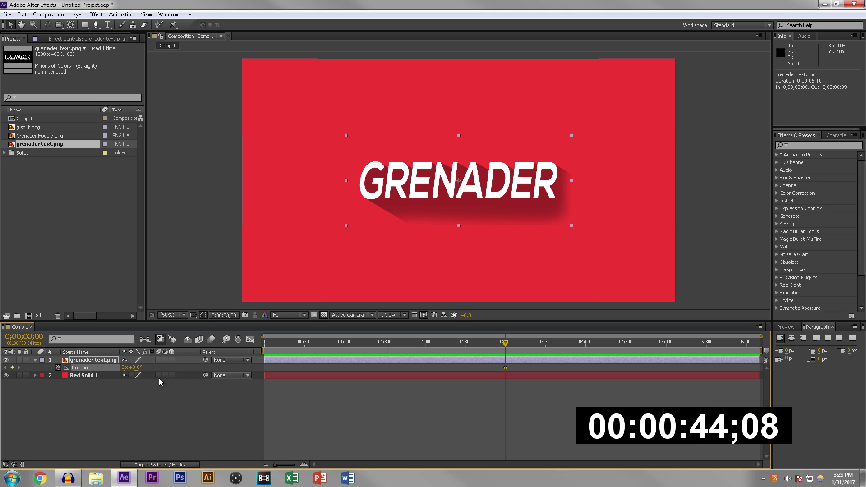
pyautogui.hotkey('alt', 'shift', 'p')
pyautogui.hotkey('alt', 'shift', 's')
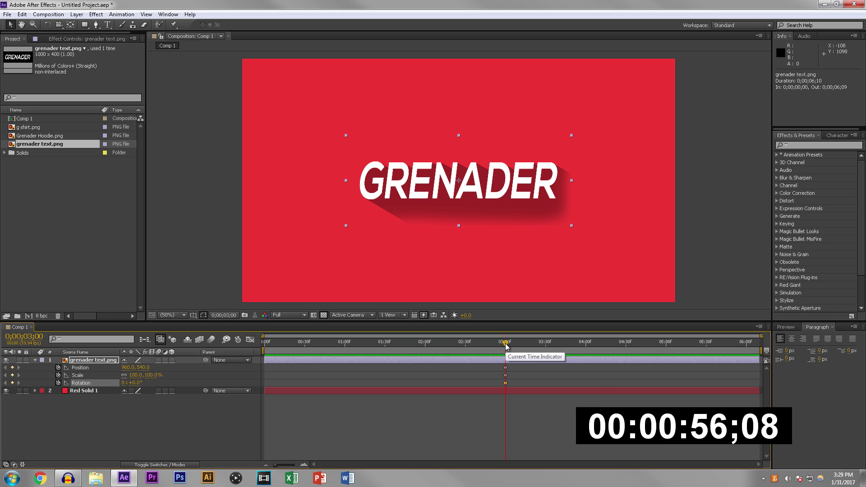
# - At 0;00;01;09, set Position X to about 2530 so GRENADER starts off-screen right
pyautogui.moveTo(505, 345); pyautogui.dragTo(425, 356)
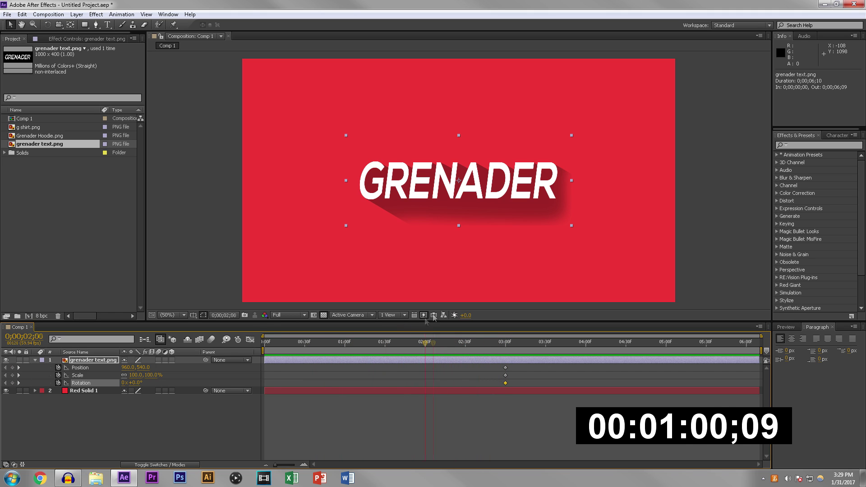
pyautogui.moveTo(469, 300); pyautogui.dragTo(502, 299)
pyautogui.moveTo(506, 338); pyautogui.dragTo(506, 341)
pyautogui.moveTo(417, 349); pyautogui.dragTo(357, 352)
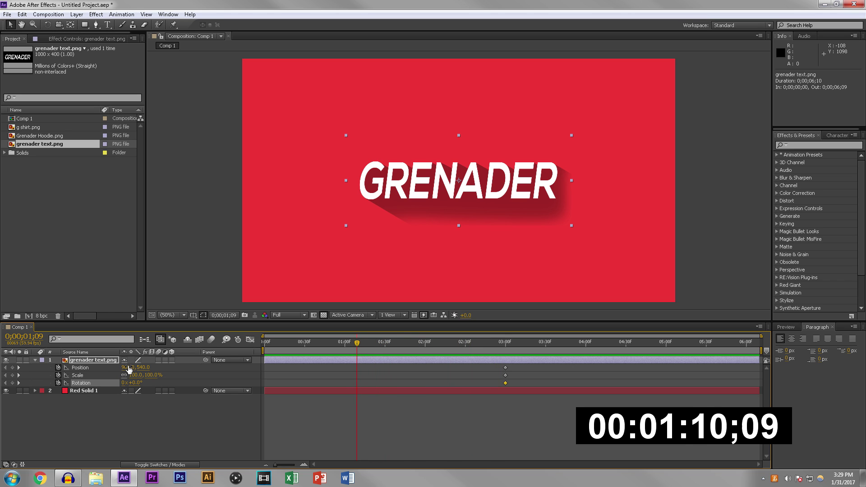
pyautogui.moveTo(129, 367); pyautogui.dragTo(198, 364)
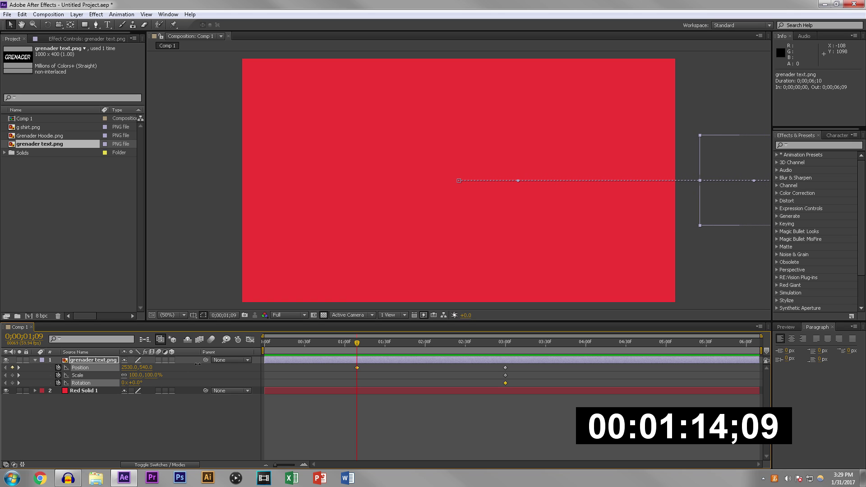
pyautogui.click(269, 367)
pyautogui.moveTo(353, 342); pyautogui.dragTo(357, 377)
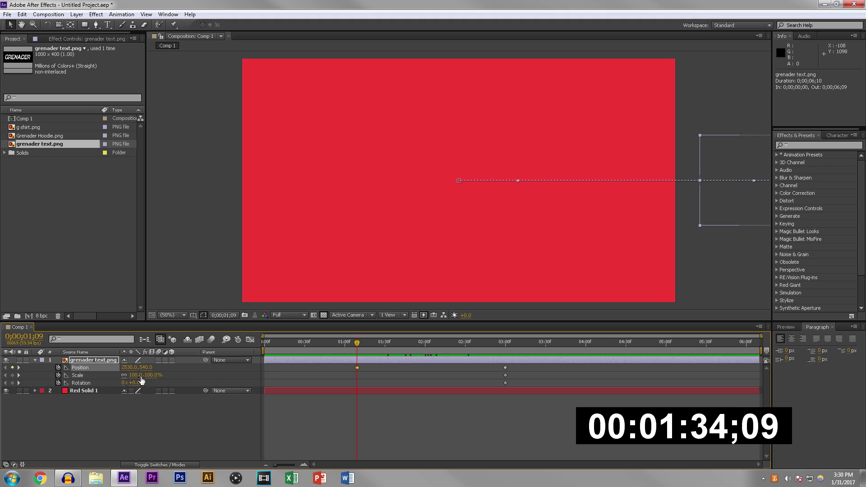
# - At 0;00;01;09, key Scale at 0% and Rotation at 3x+87° so GRENADER spins and grows in
pyautogui.moveTo(138, 378)
pyautogui.mouseDown()
pyautogui.moveTo(100, 379)
pyautogui.moveTo(133, 378)
pyautogui.mouseUp()
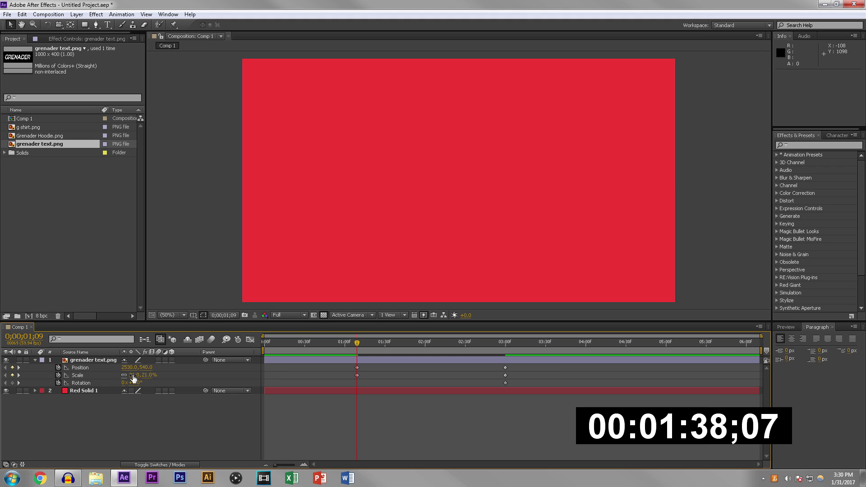
pyautogui.write('0')
pyautogui.press('Return')
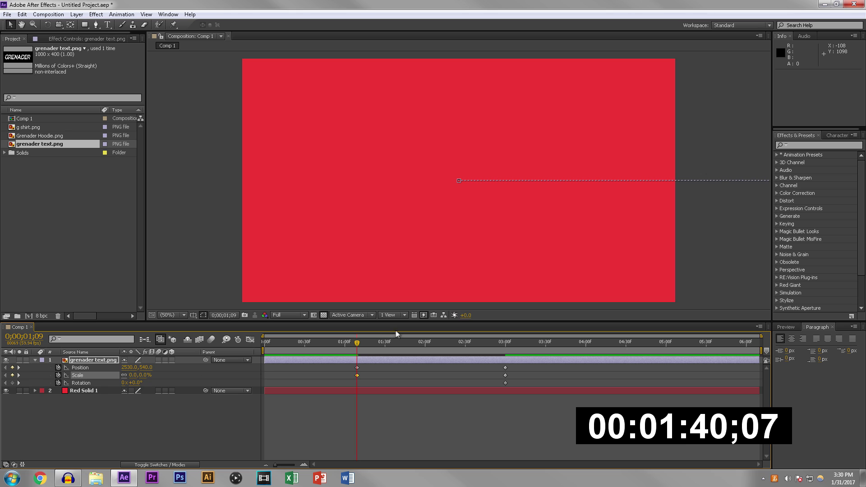
pyautogui.moveTo(352, 345)
pyautogui.mouseDown()
pyautogui.moveTo(529, 343)
pyautogui.moveTo(356, 345)
pyautogui.mouseUp()
pyautogui.moveTo(139, 382); pyautogui.dragTo(186, 382)
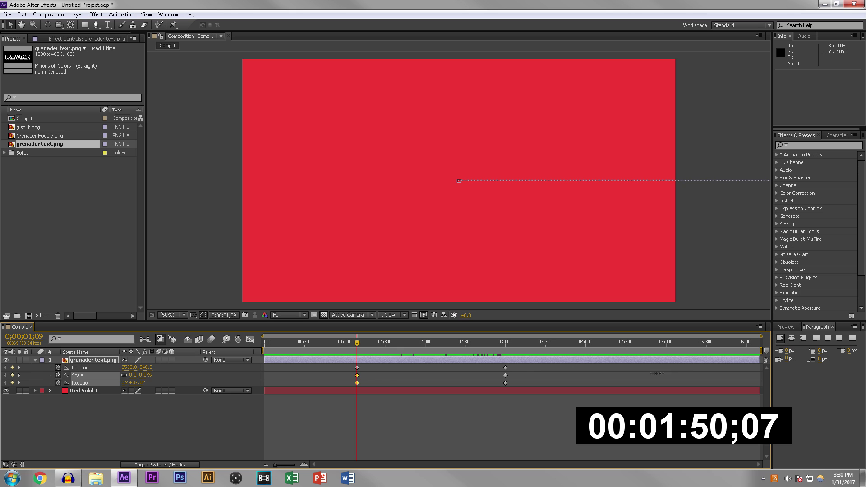
pyautogui.moveTo(356, 344); pyautogui.dragTo(505, 339)
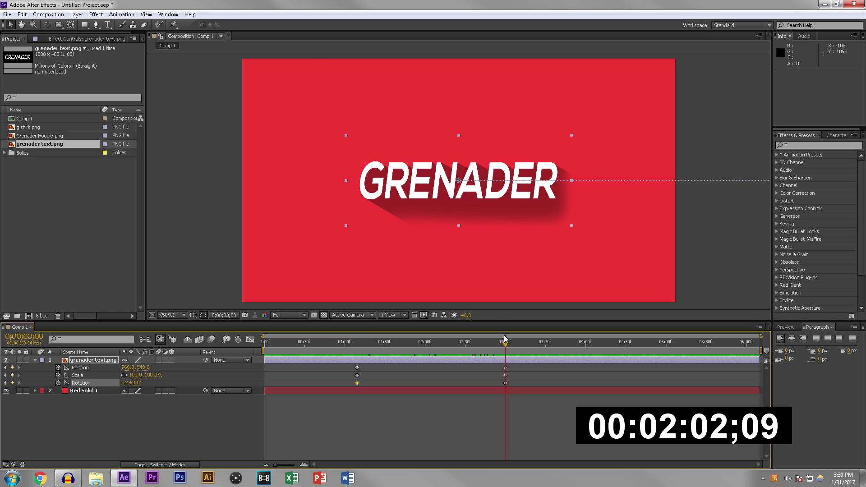
# - Move the GRENADER text down and right at 3 seconds and preview the fly-in
pyautogui.moveTo(477, 189); pyautogui.dragTo(518, 231)
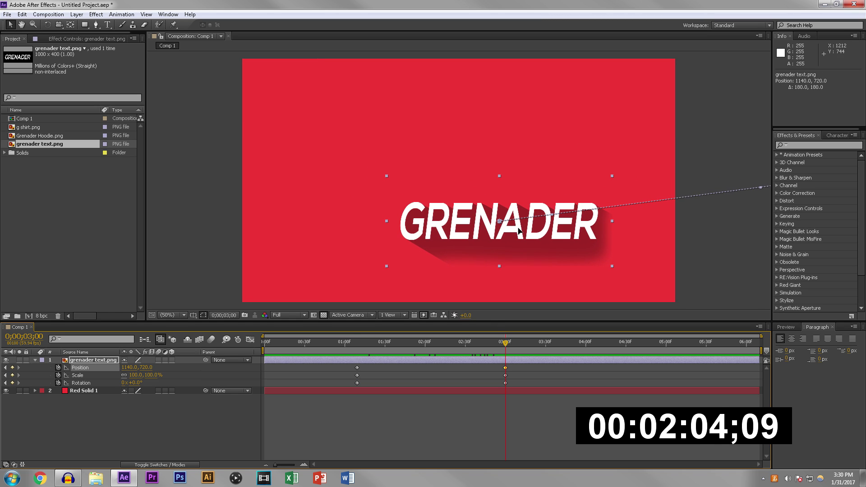
pyautogui.click(396, 346)
pyautogui.moveTo(396, 346); pyautogui.dragTo(580, 342)
# - Add looping Position keyframes at 3;56, 4;41 and 5;03, then select those later keys
pyautogui.moveTo(546, 231); pyautogui.dragTo(422, 178)
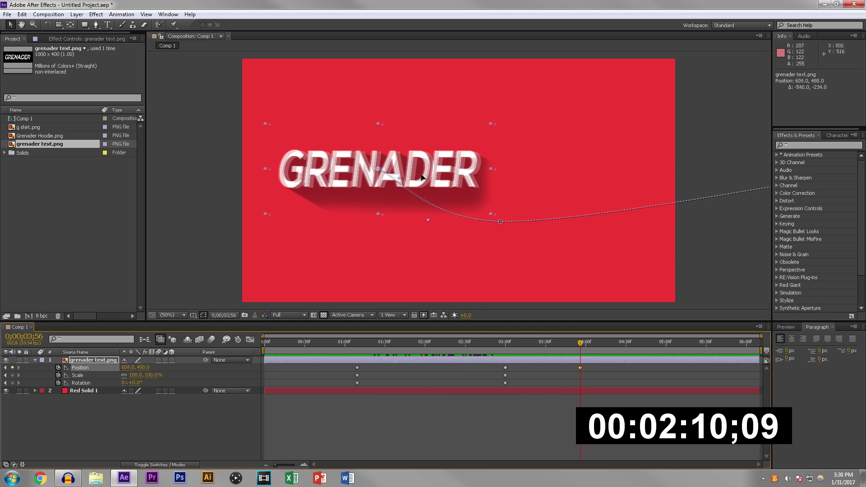
pyautogui.moveTo(608, 346); pyautogui.dragTo(641, 343)
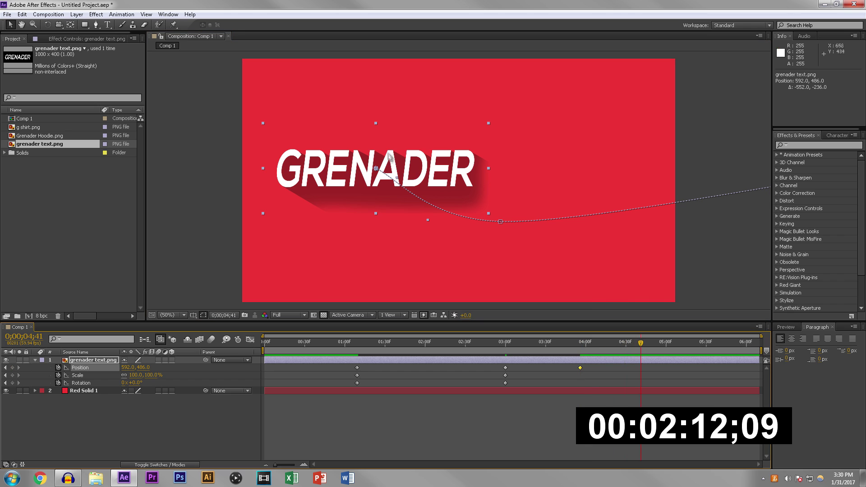
pyautogui.moveTo(433, 181); pyautogui.dragTo(571, 145)
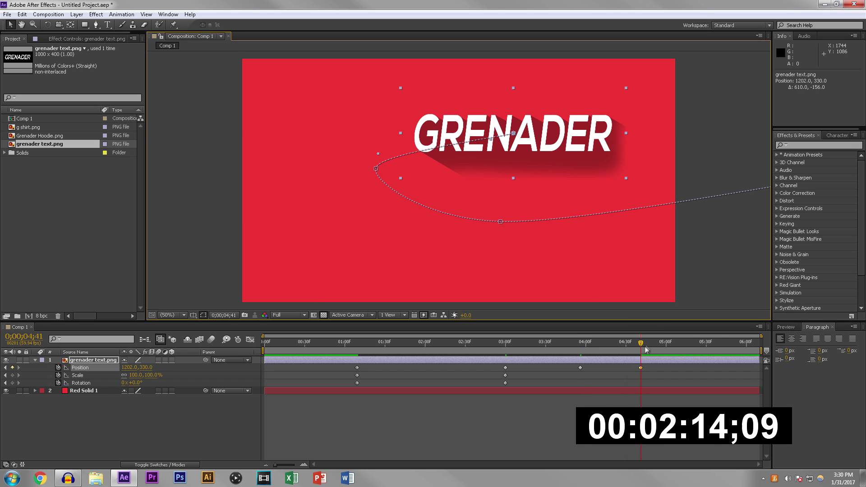
pyautogui.moveTo(643, 346); pyautogui.dragTo(669, 343)
pyautogui.moveTo(552, 145); pyautogui.dragTo(495, 200)
pyautogui.moveTo(671, 344)
pyautogui.mouseDown()
pyautogui.moveTo(348, 339)
pyautogui.moveTo(483, 342)
pyautogui.moveTo(516, 324)
pyautogui.moveTo(595, 319)
pyautogui.moveTo(638, 342)
pyautogui.moveTo(692, 341)
pyautogui.moveTo(673, 341)
pyautogui.mouseUp()
pyautogui.moveTo(684, 381); pyautogui.dragTo(576, 367)
# - Delete the looping Position keys so the fly-in keyframes sit at 0;00 and 1;53
pyautogui.press('Delete')
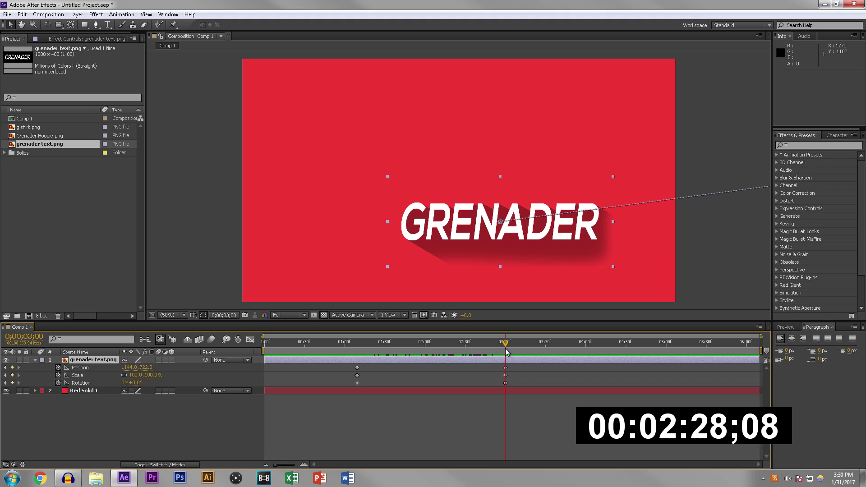
pyautogui.moveTo(511, 365); pyautogui.dragTo(418, 386)
pyautogui.click(347, 383)
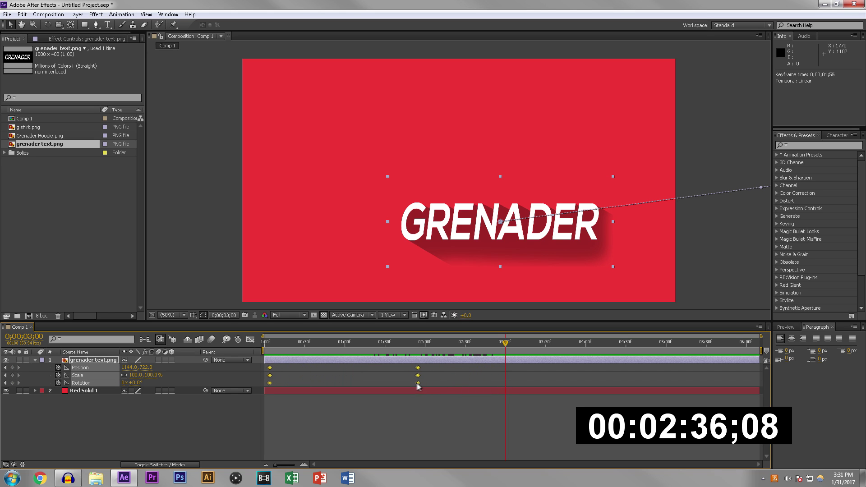
pyautogui.moveTo(275, 348); pyautogui.dragTo(416, 343)
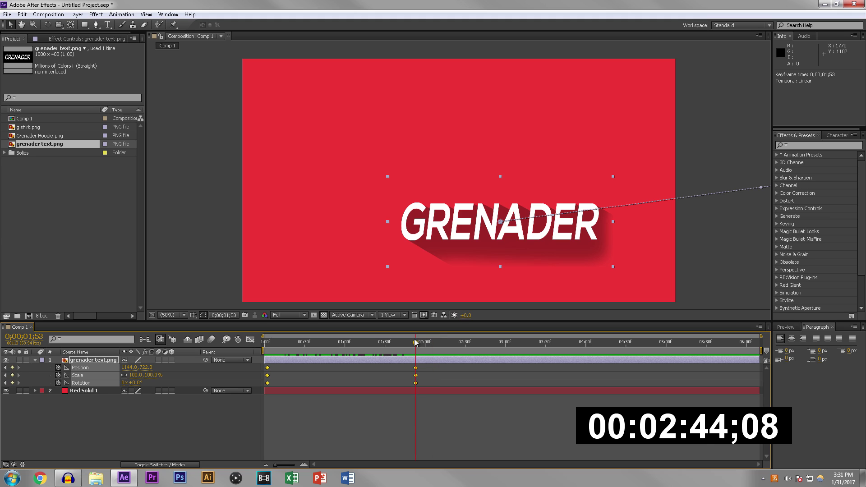
pyautogui.doubleClick(415, 368)
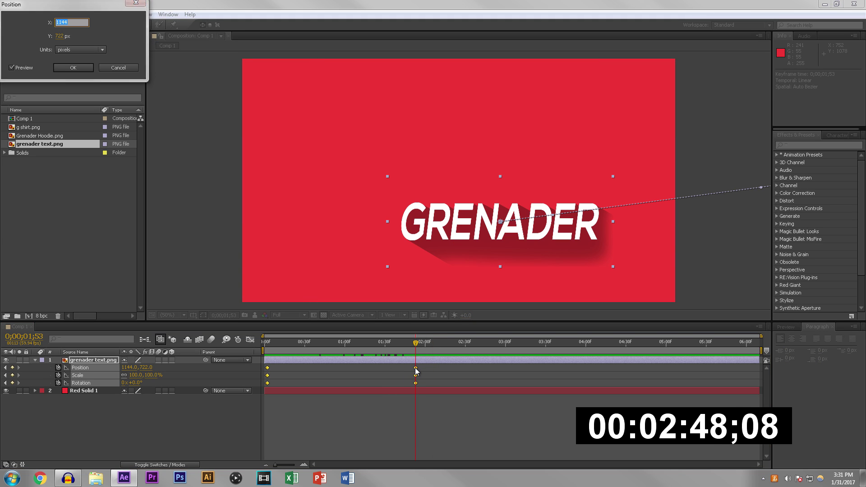
# - Try a hold position of 1090, 682, then undo to keep GRENADER at 1144, 722
pyautogui.write('1090')
pyautogui.press('Tab')
pyautogui.write('682')
pyautogui.click(73, 68)
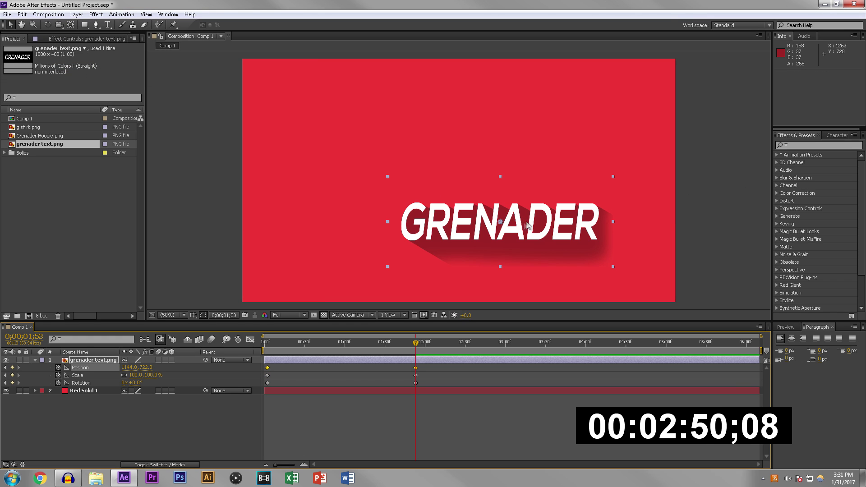
pyautogui.moveTo(495, 216); pyautogui.dragTo(465, 190)
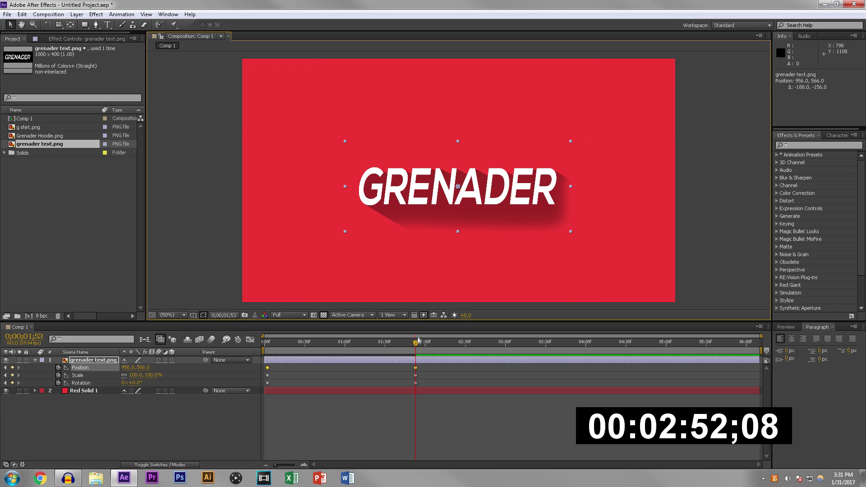
pyautogui.moveTo(416, 345); pyautogui.dragTo(452, 345)
pyautogui.hotkey('ctrl', 'z')
# - Paste the three starting keyframes after the hold so GRENADER flies back out
pyautogui.click(419, 378)
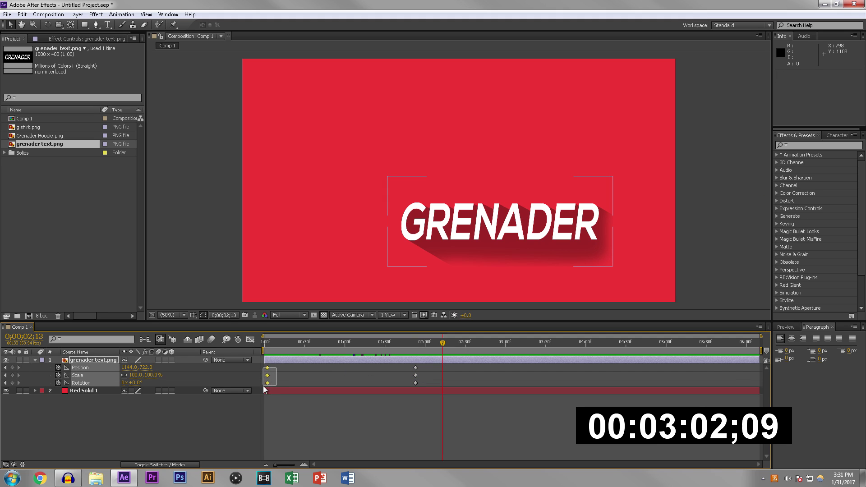
pyautogui.moveTo(264, 388); pyautogui.dragTo(265, 388)
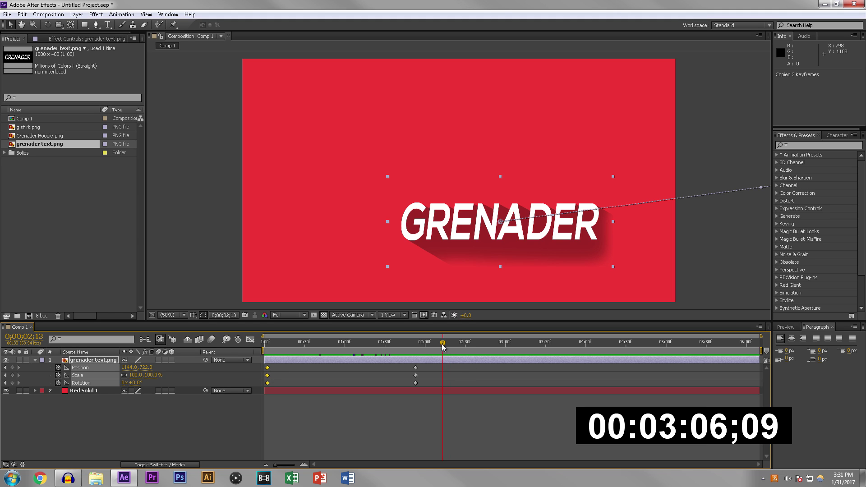
pyautogui.hotkey('ctrl', 'v')
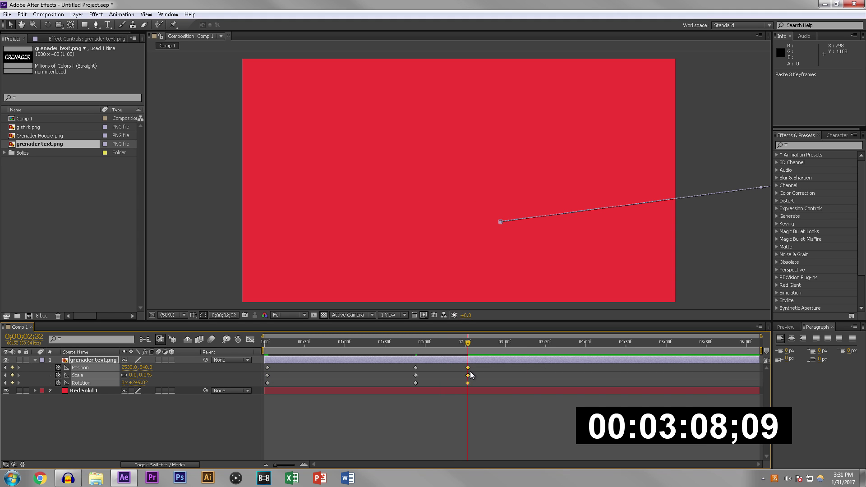
# - Select the pasted exit keyframes and open their Keyframe Assistant menu to apply Easy Ease
pyautogui.rightClick(468, 371)
pyautogui.moveTo(483, 365)
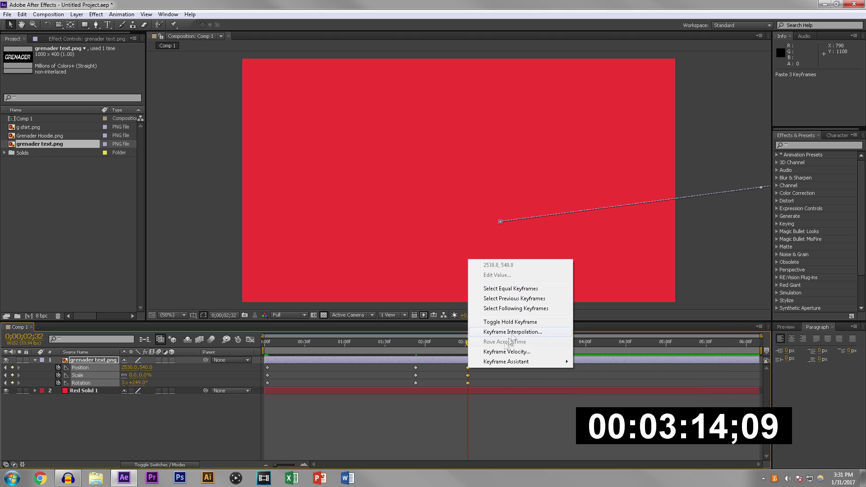
pyautogui.click(459, 373)
pyautogui.moveTo(472, 368); pyautogui.dragTo(464, 384)
pyautogui.rightClick(467, 383)
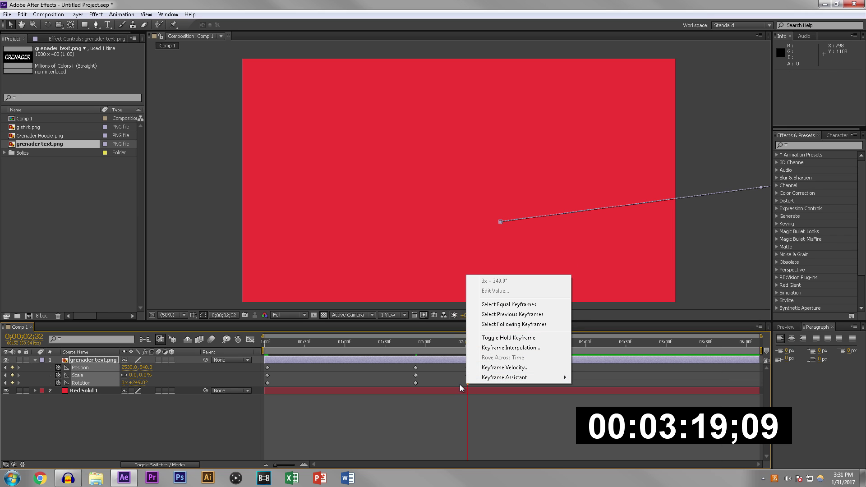
pyautogui.moveTo(498, 381)
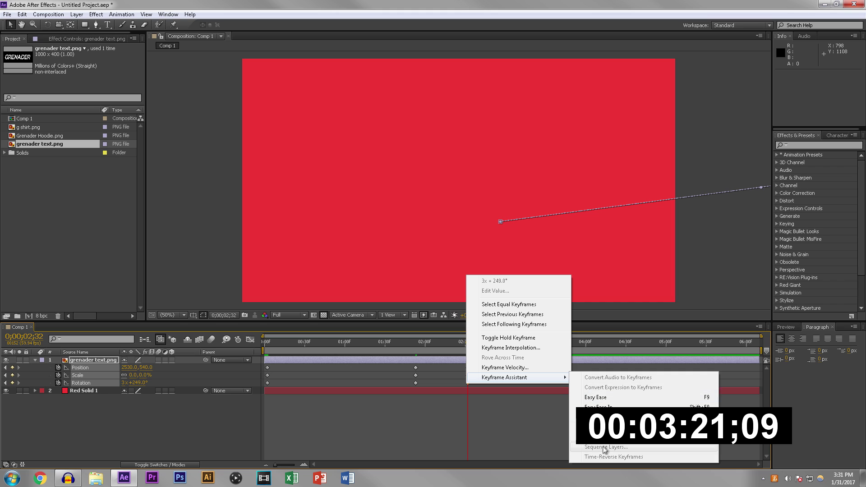
pyautogui.click(470, 390)
pyautogui.rightClick(469, 383)
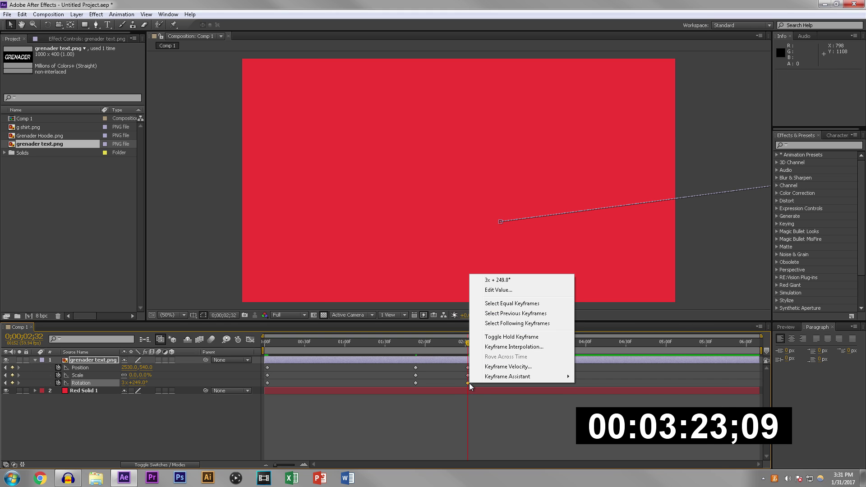
pyautogui.moveTo(482, 380)
pyautogui.click(596, 396)
pyautogui.moveTo(468, 342); pyautogui.dragTo(460, 344)
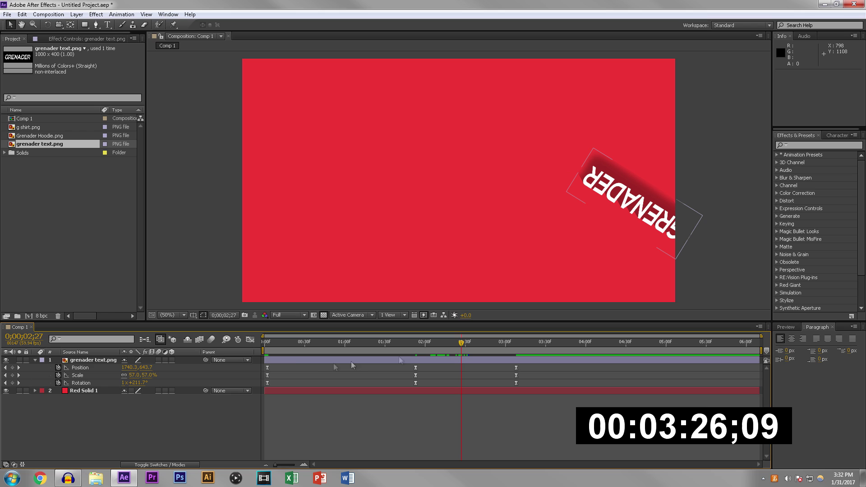
pyautogui.click(265, 367)
pyautogui.moveTo(266, 366); pyautogui.dragTo(527, 388)
pyautogui.rightClick(415, 369)
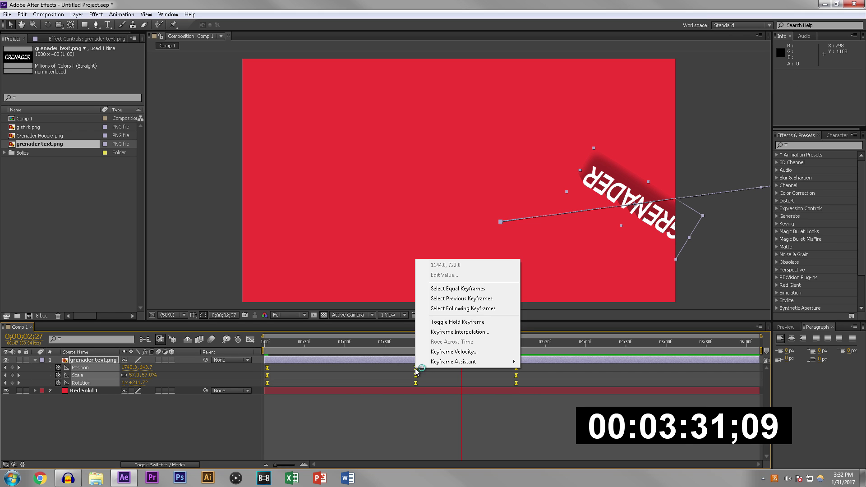
pyautogui.moveTo(478, 362)
pyautogui.click(552, 381)
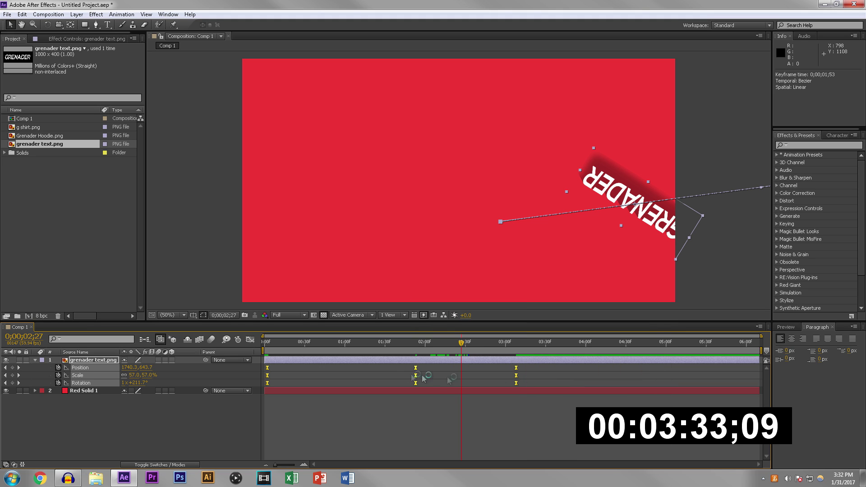
pyautogui.rightClick(416, 370)
pyautogui.moveTo(435, 366)
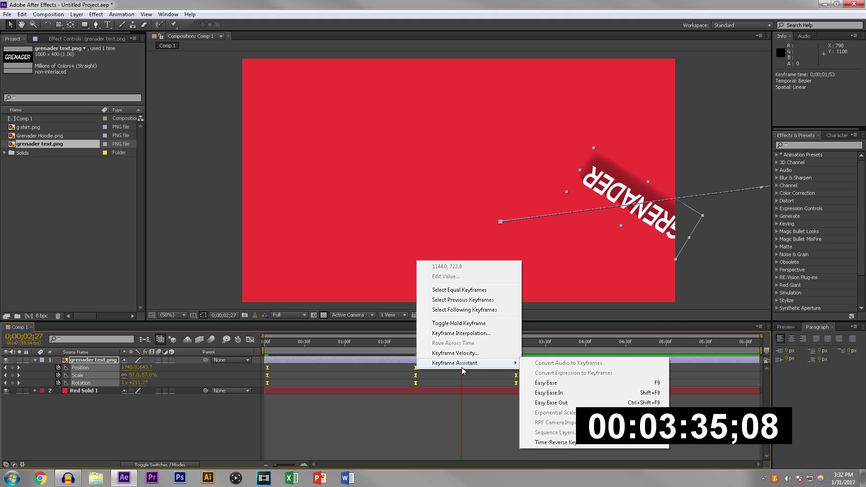
pyautogui.click(554, 442)
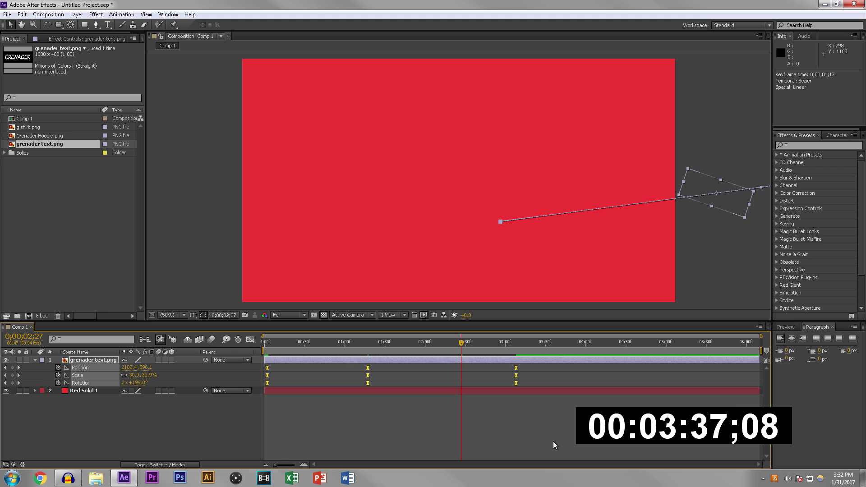
pyautogui.hotkey('ctrl', 'z')
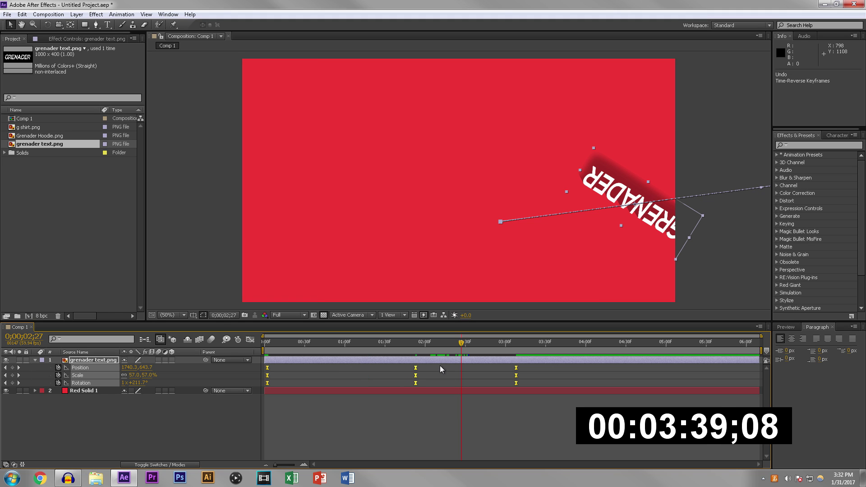
pyautogui.click(439, 366)
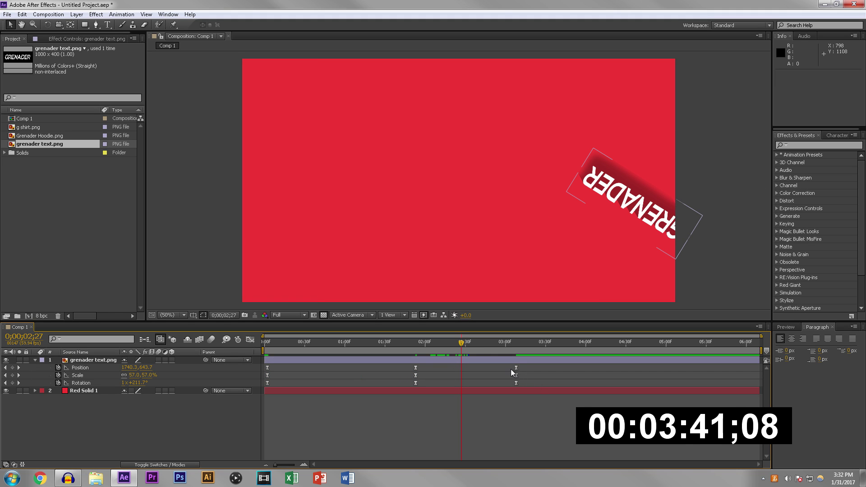
pyautogui.moveTo(510, 369); pyautogui.dragTo(522, 382)
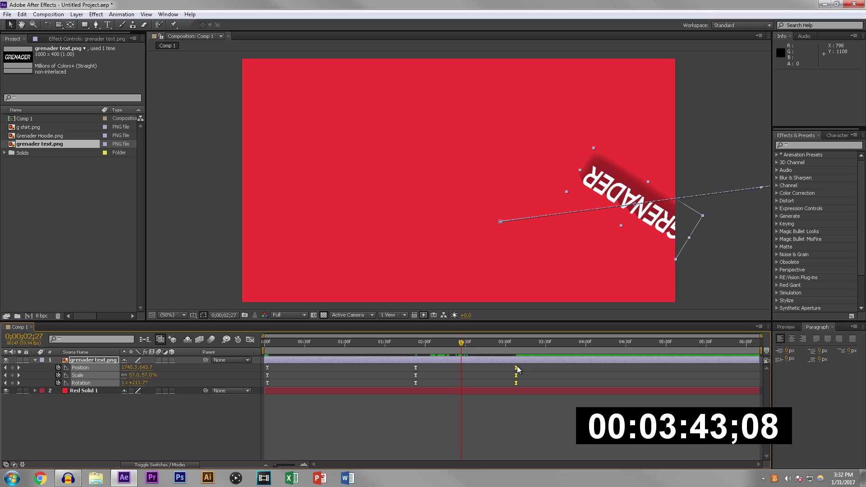
pyautogui.moveTo(460, 341); pyautogui.dragTo(426, 373)
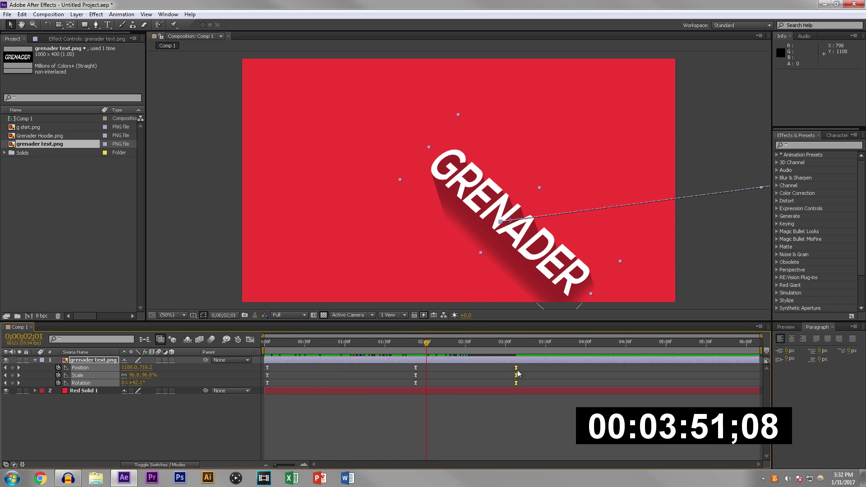
pyautogui.moveTo(521, 366); pyautogui.dragTo(516, 383)
pyautogui.rightClick(516, 384)
pyautogui.moveTo(556, 377)
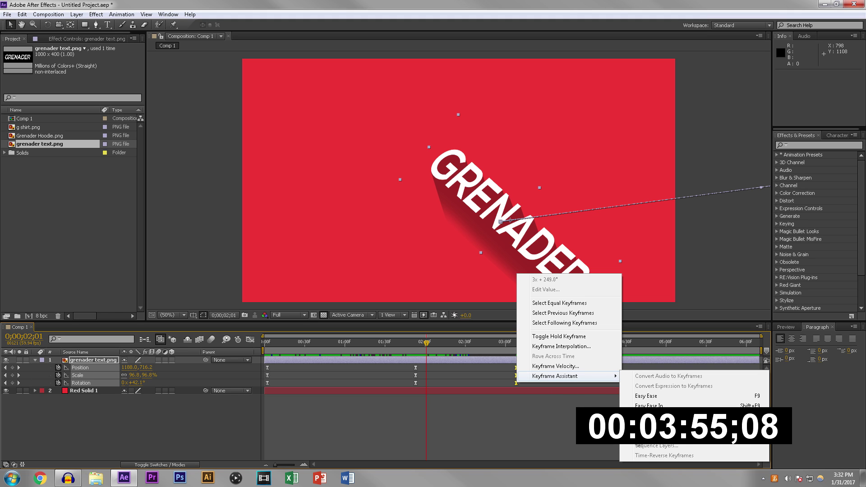
pyautogui.click(558, 430)
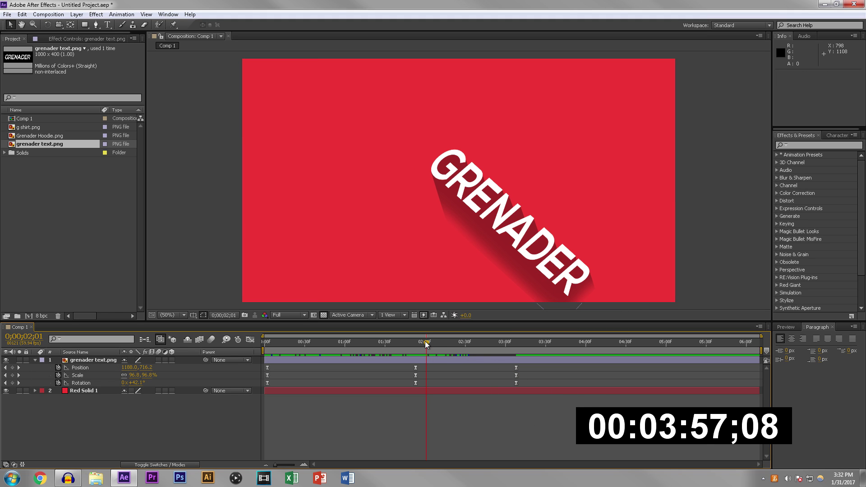
pyautogui.moveTo(426, 343); pyautogui.dragTo(286, 367)
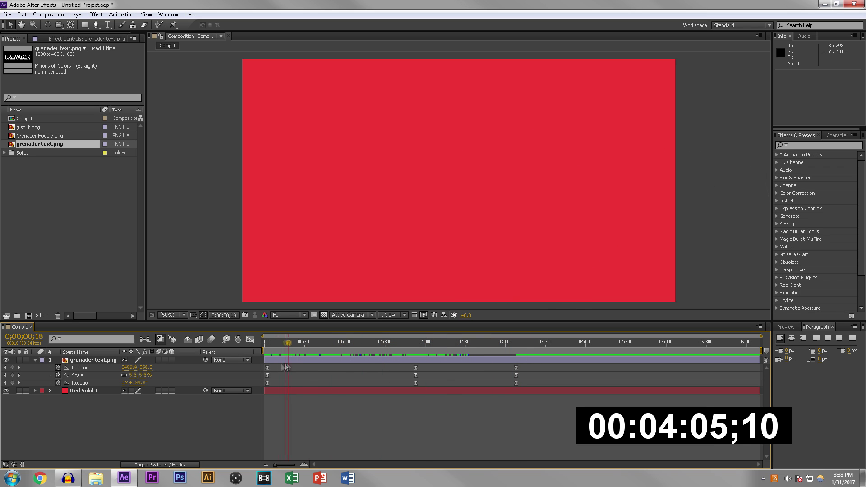
# - Enable motion blur for the composition and the GRENADER layer, then rewind to preview
pyautogui.press('space')
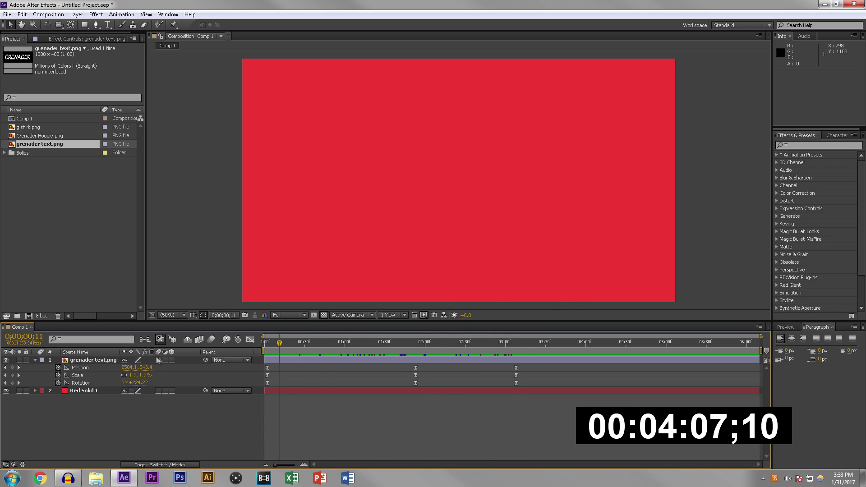
pyautogui.click(210, 339)
pyautogui.click(161, 360)
pyautogui.moveTo(280, 340); pyautogui.dragTo(412, 383)
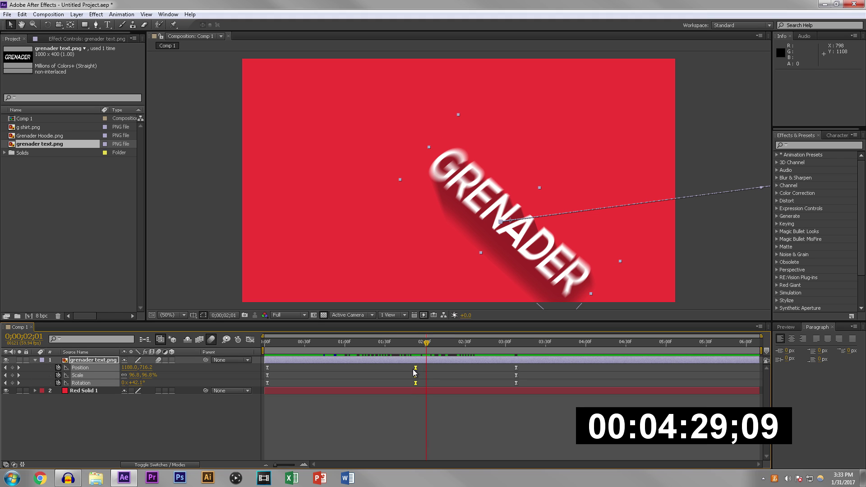
# - Paste the centred keyframes at 0;00;02;01 and preview the blurred spinning text
pyautogui.hotkey('ctrl', 'v')
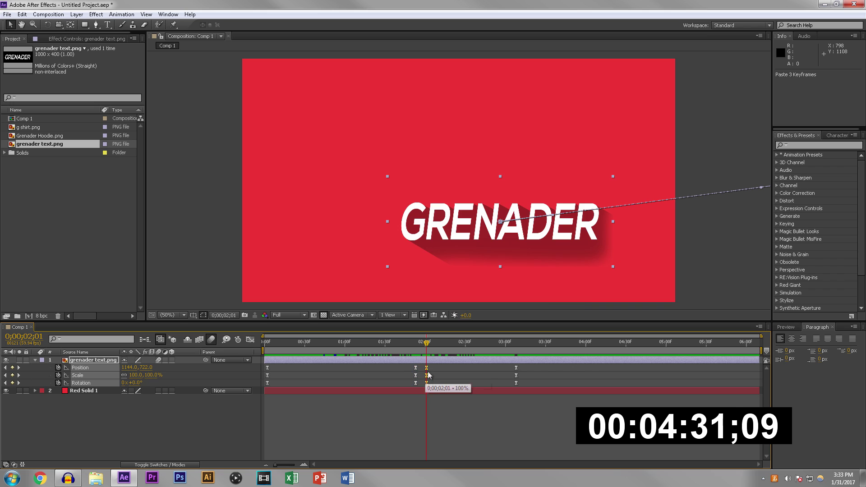
pyautogui.moveTo(412, 354); pyautogui.dragTo(753, 384)
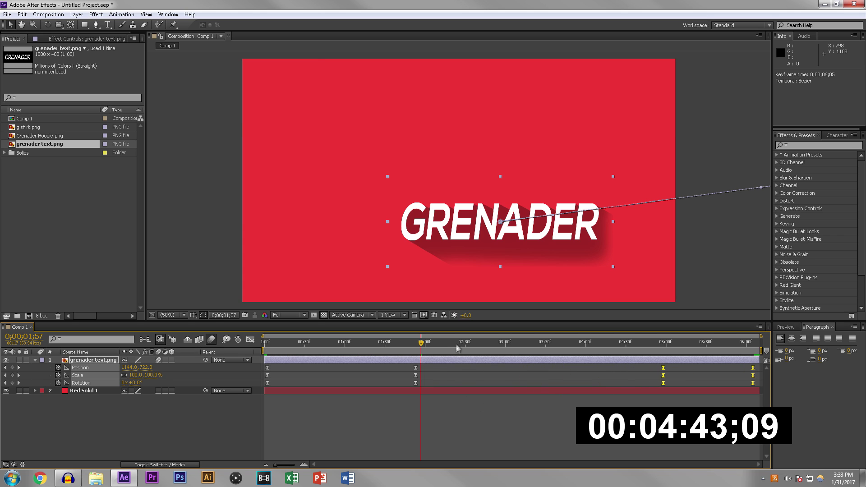
# - Move the last three fly-out keyframes from near 6 seconds back to 0;00;05;23, then scrub to check
pyautogui.press('k')
pyautogui.moveTo(666, 353); pyautogui.dragTo(383, 383)
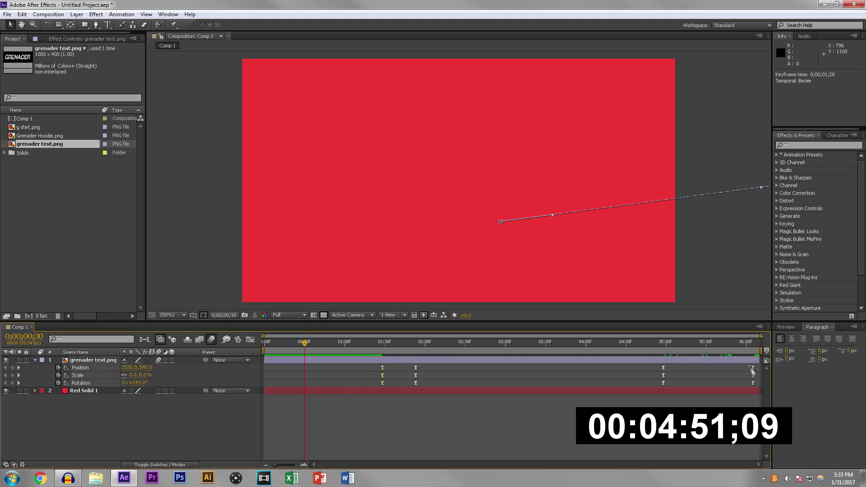
pyautogui.moveTo(759, 368); pyautogui.dragTo(696, 392)
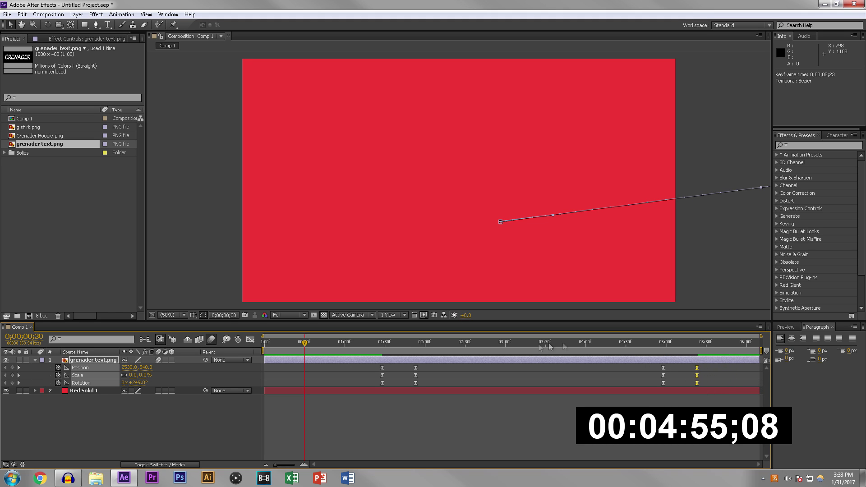
pyautogui.click(375, 342)
pyautogui.moveTo(375, 341); pyautogui.dragTo(698, 343)
pyautogui.click(705, 377)
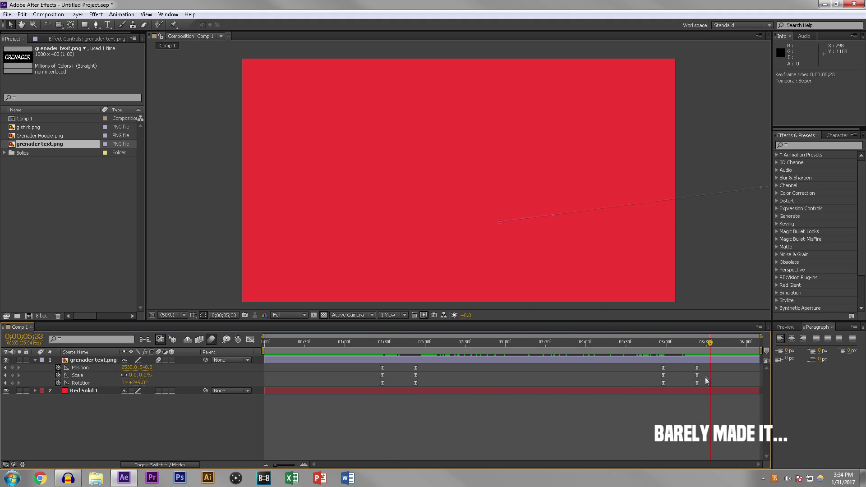